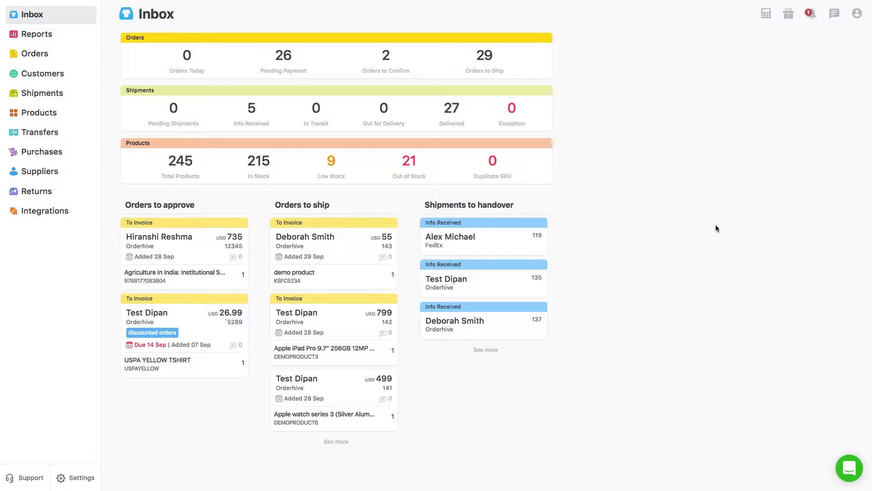
Open the Import Product dialog from the Products section.
left_click(37, 116)
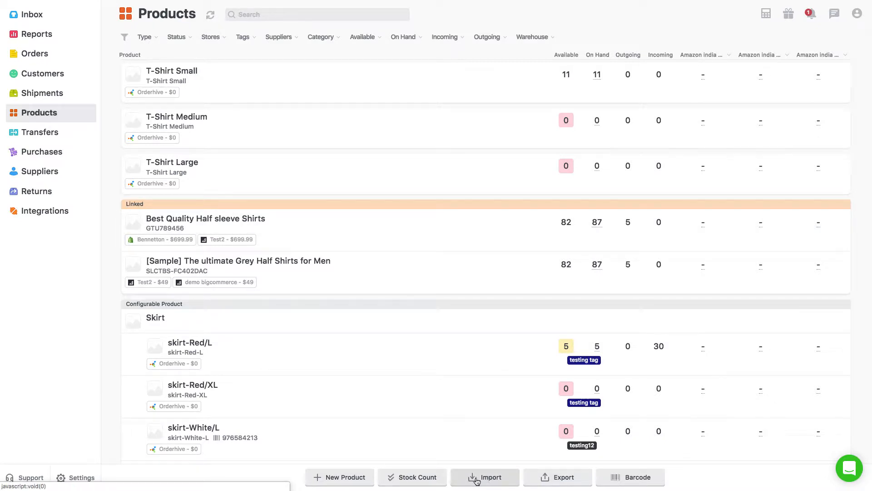
left_click(491, 480)
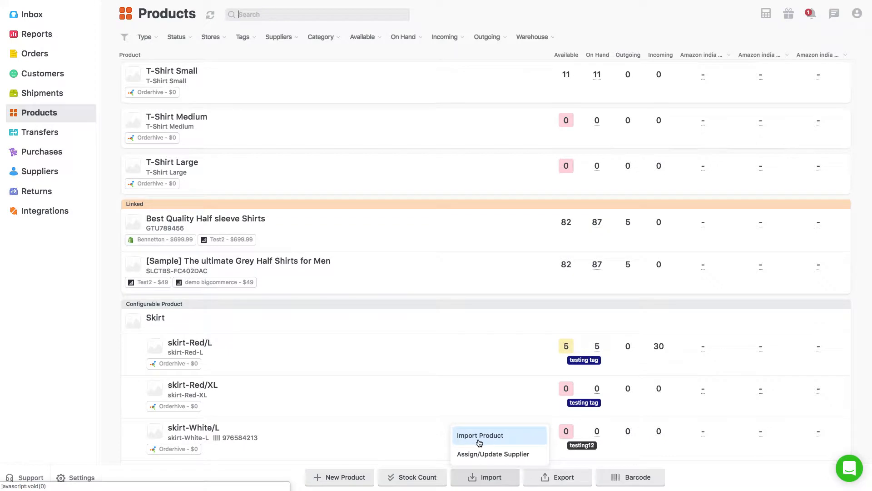
left_click(493, 440)
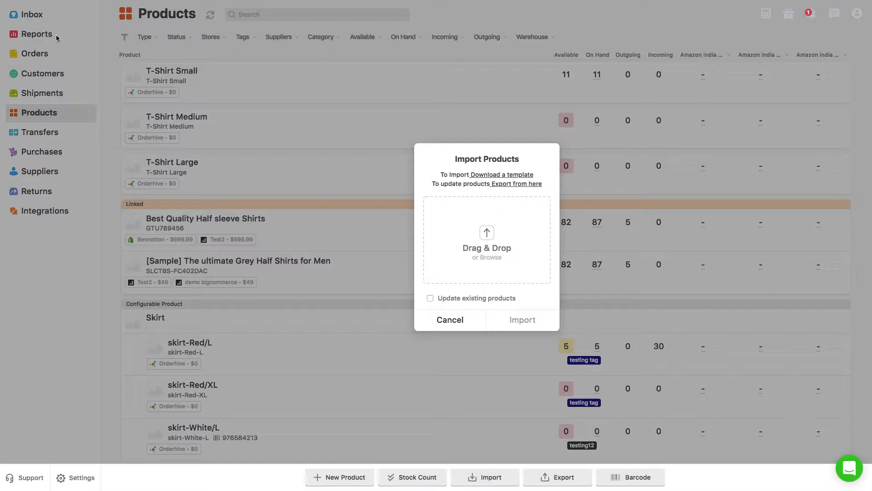
Switch to the add-orderhive-products import spreadsheet in Google Sheets.
left_click(27, 16)
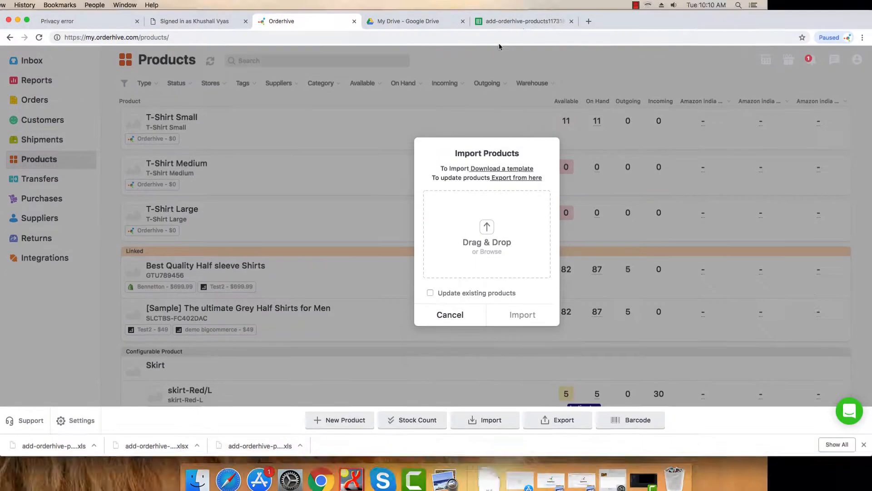
left_click(505, 22)
left_click(27, 20)
left_click(277, 210)
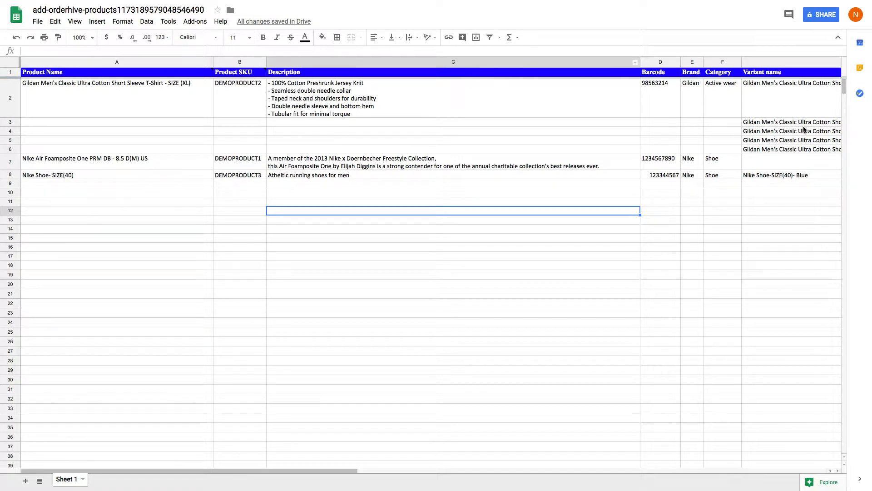
Add a new product in row 9 with Product Name Demoproduct1 and Product SKU demoproduct_13.
left_click(104, 184)
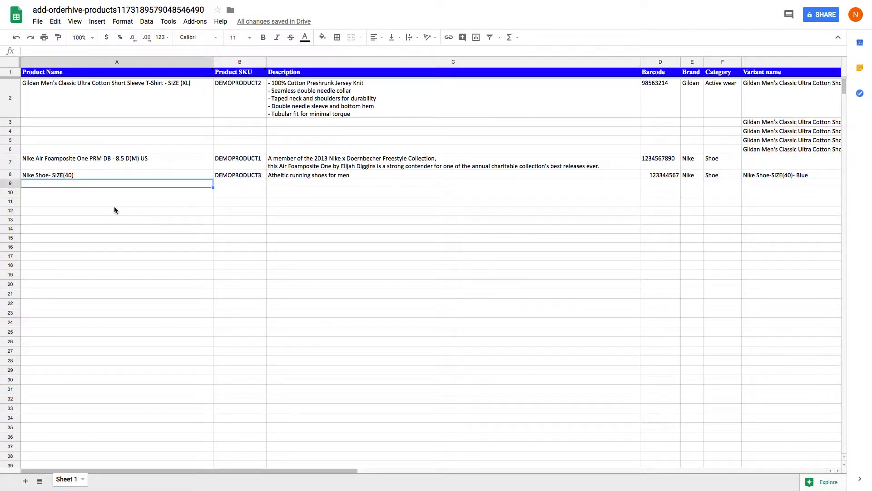
type("Demo")
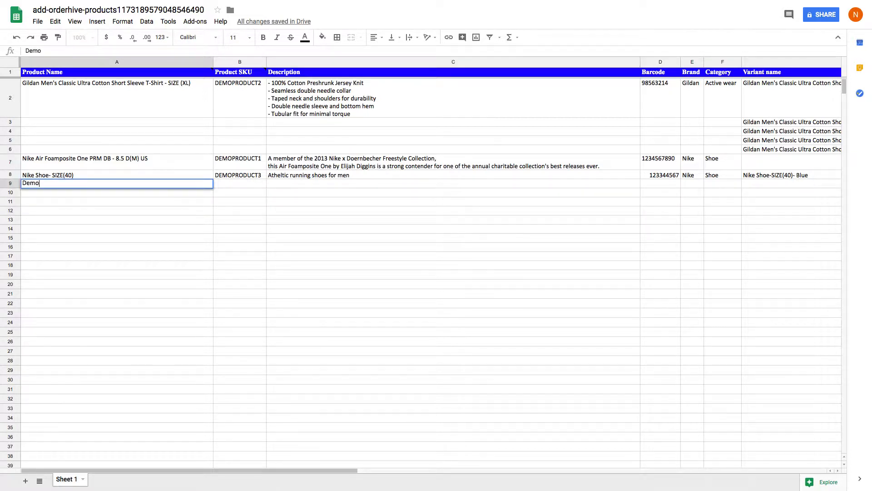
type("product1")
key("Tab")
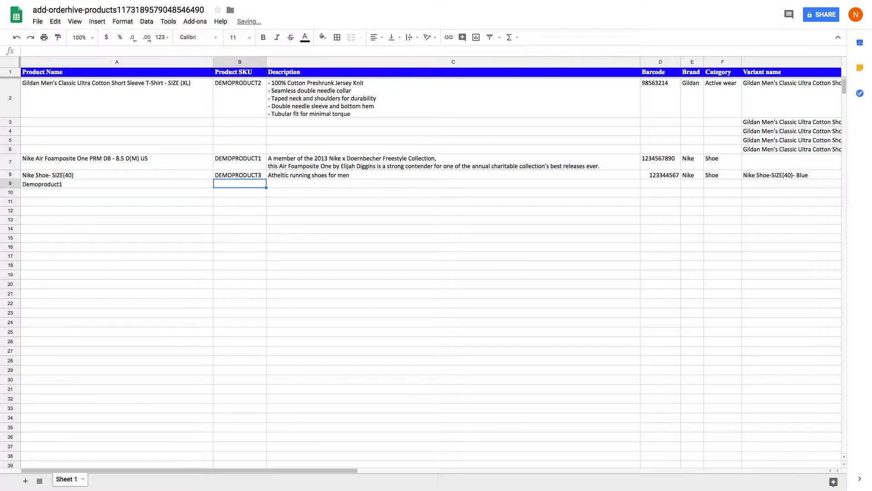
type("demoproduc")
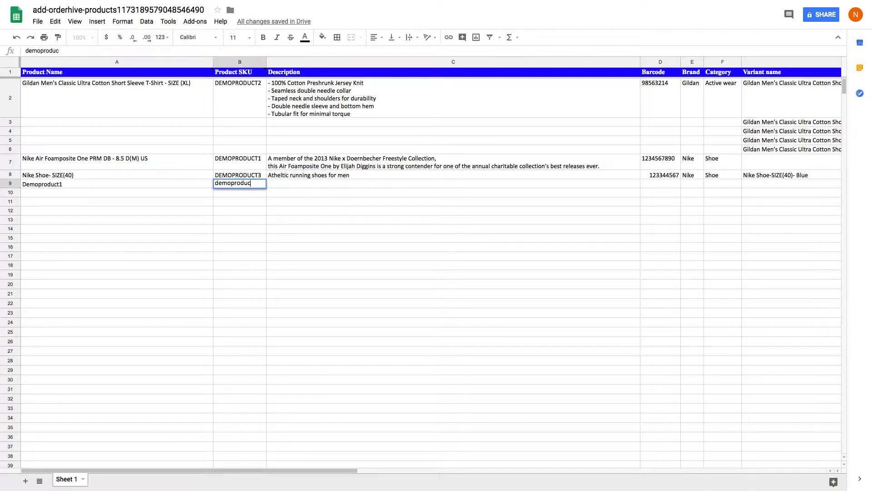
type("t_13")
key("Tab")
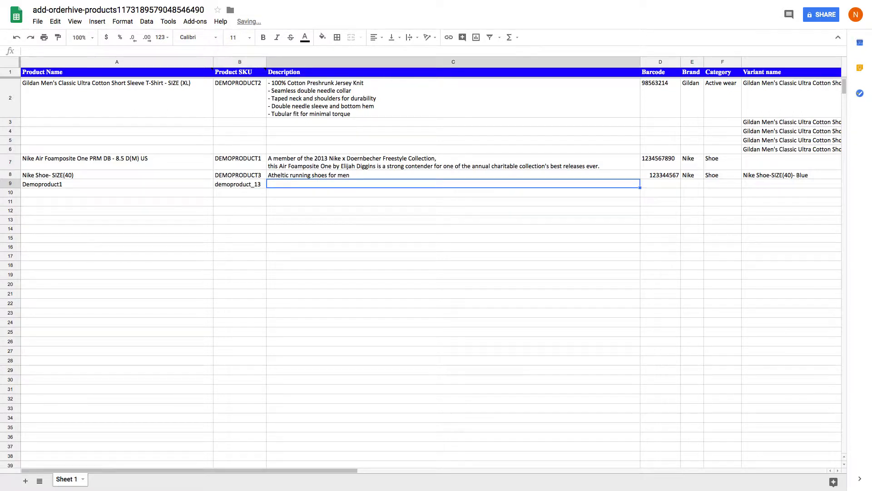
Fill row 9 with description asdf, barcode 45678945, brand asdf and category shirts.
type("asdf")
key("Tab")
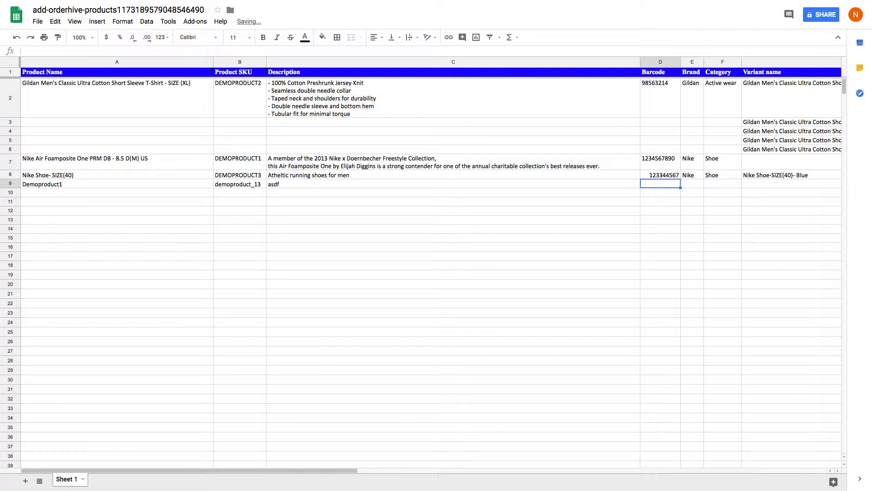
type("45678945")
key("Tab")
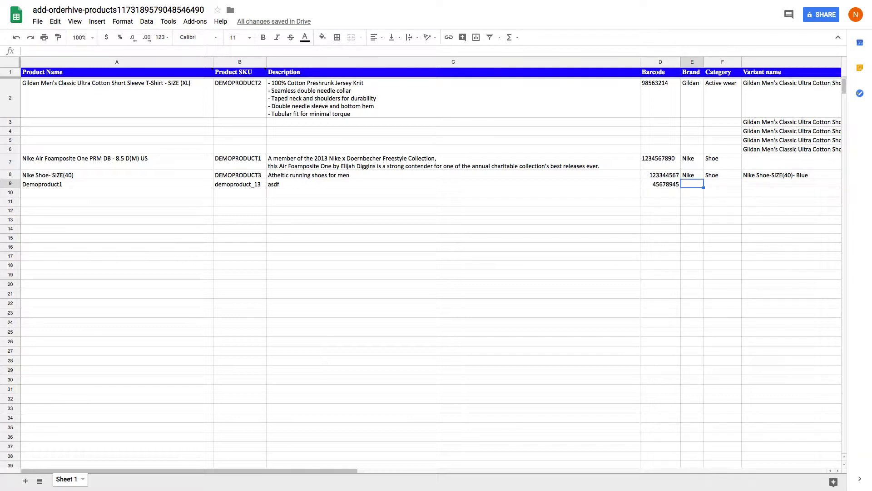
type("asdf")
key("Tab")
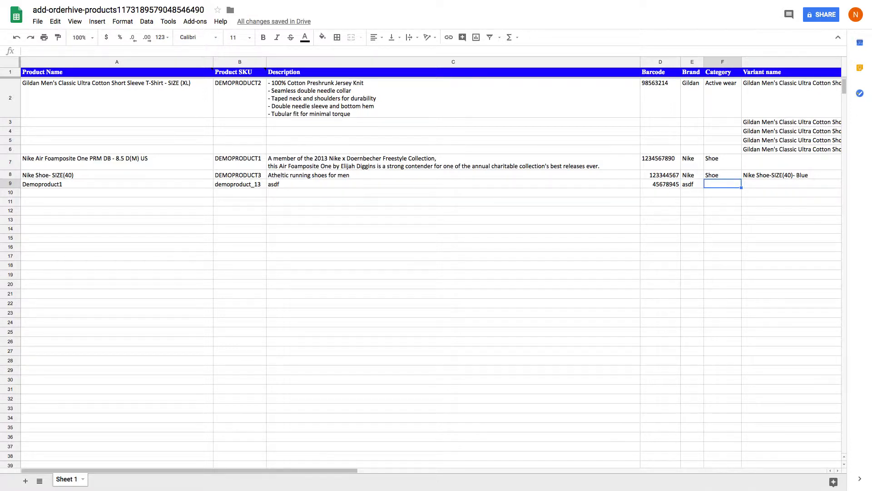
type("shirts")
key("Tab")
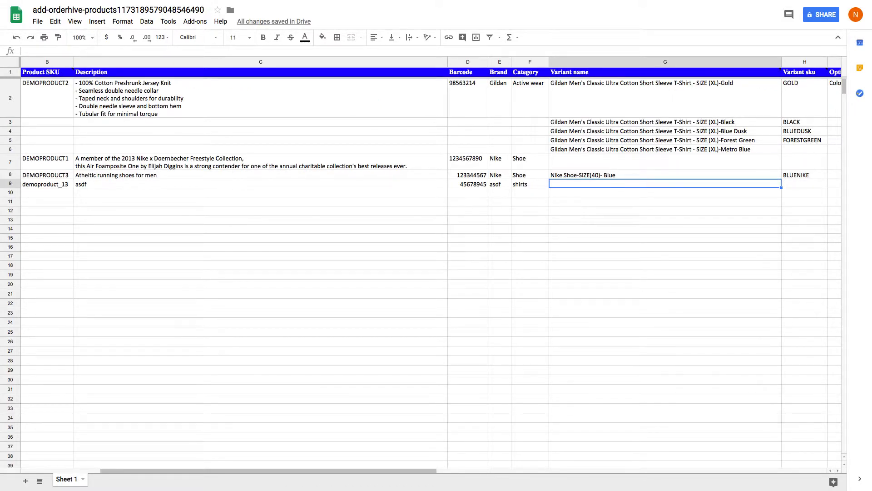
Enter demoproduct_1 as both the Variant name and the Variant sku in row 9.
type("dem")
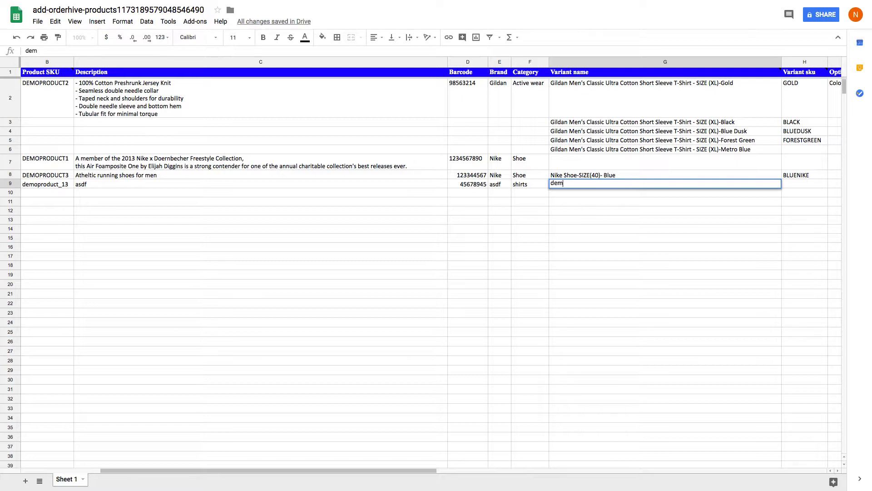
type("oproduct_1")
key("Tab")
type("demoprudic")
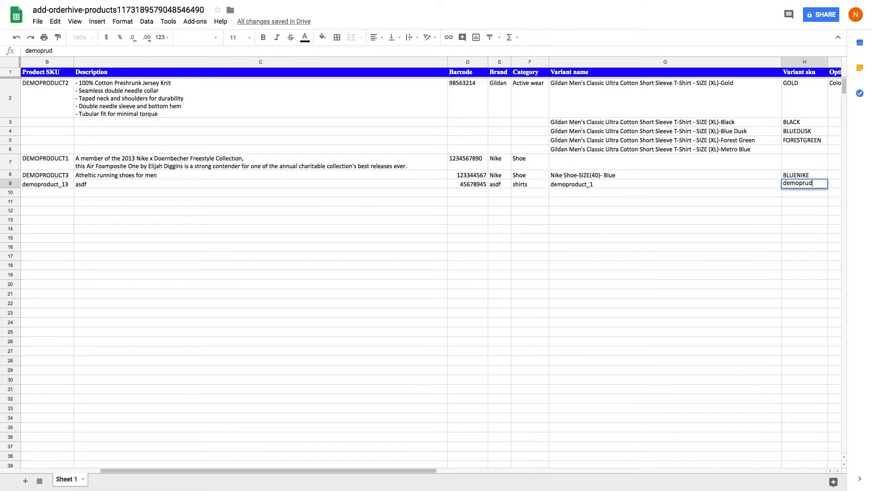
key("BackSpace")
key("BackSpace")
type("oduct_1")
key("Return")
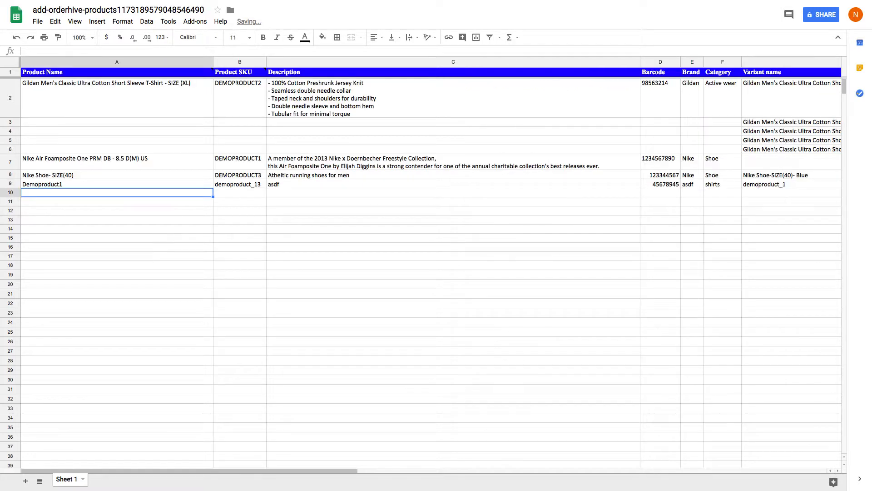
Enter demoproduct_2 as both the Variant name and the Variant sku in row 10.
key("Tab")
key("Tab")
key("Tab")
key("Tab")
key("Tab")
key("Tab")
type("demoprod")
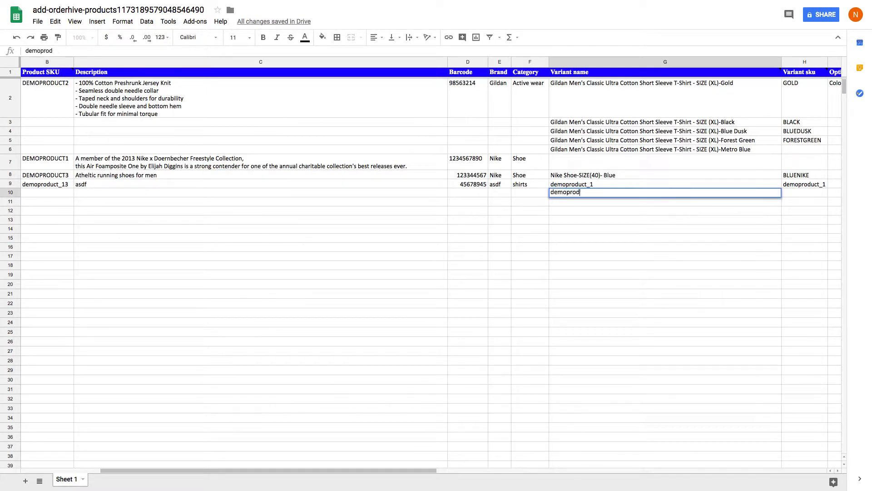
type("uct_2")
key("Tab")
type("dem")
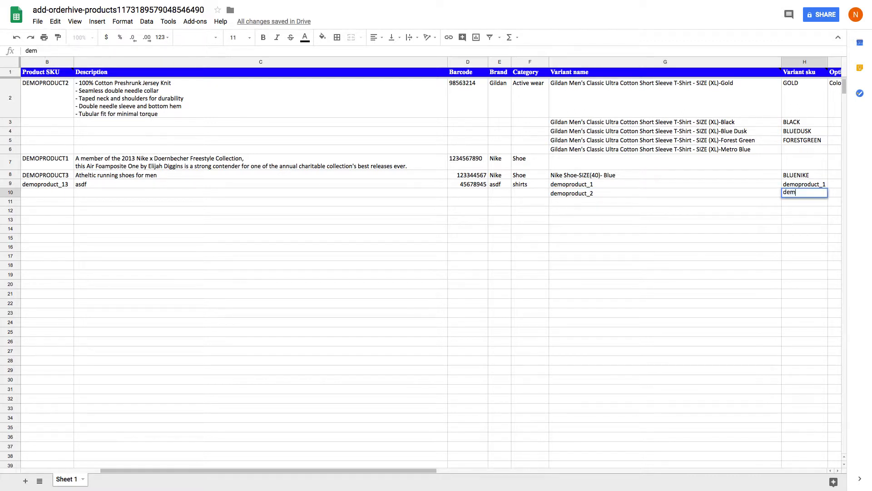
type("oproduct_1")
key("Tab")
double_click(770, 193)
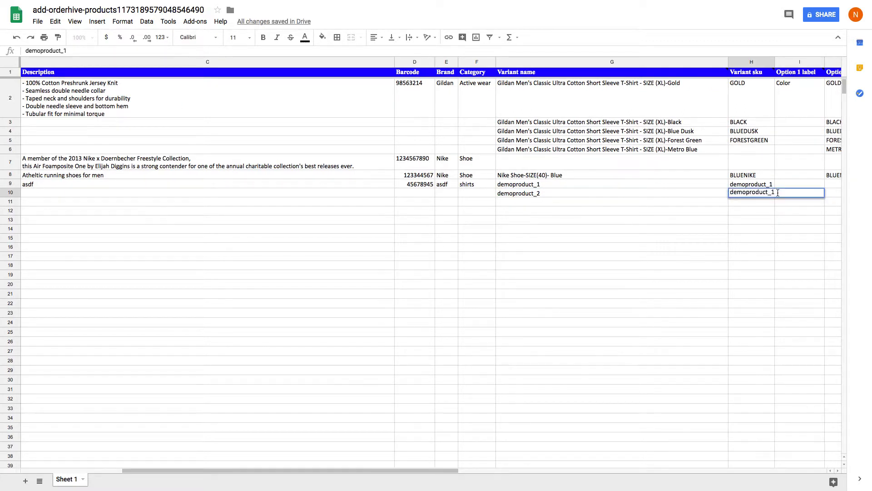
key("BackSpace")
type("2")
key("Tab")
Set the Option 1 label in row 9 to Color, with Option 1 values White in row 9 and Black in row 10.
key("Up")
key("Tab")
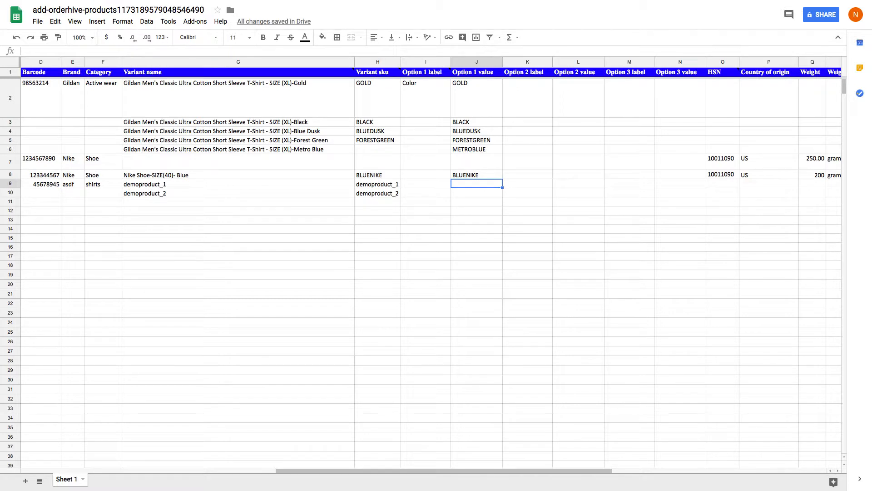
key("Left")
type("C")
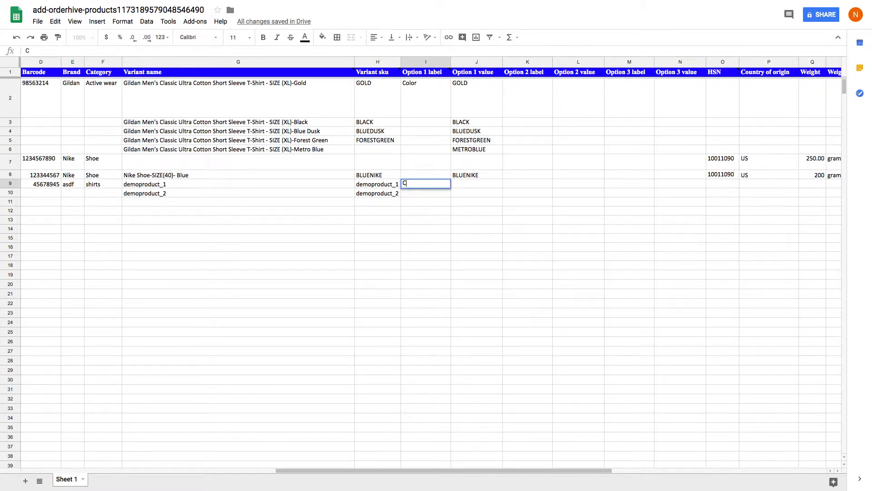
type("olor")
key("Tab")
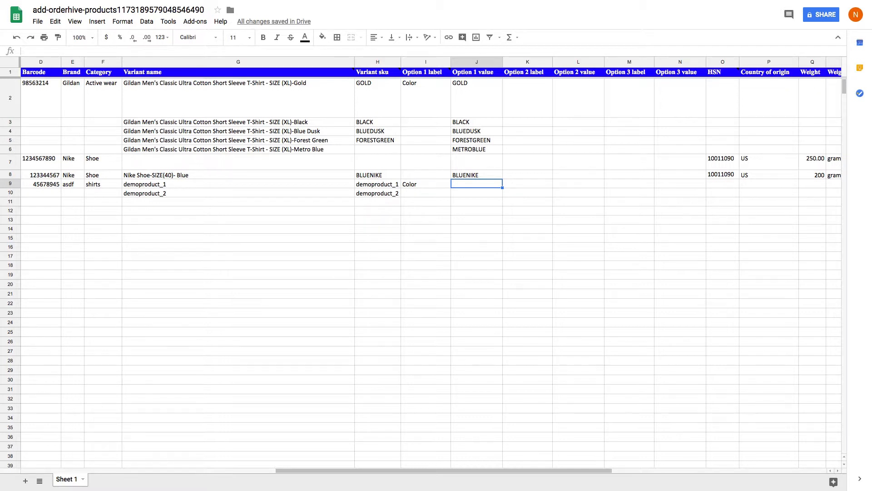
type("White")
key("Return")
key("Tab")
type("Black")
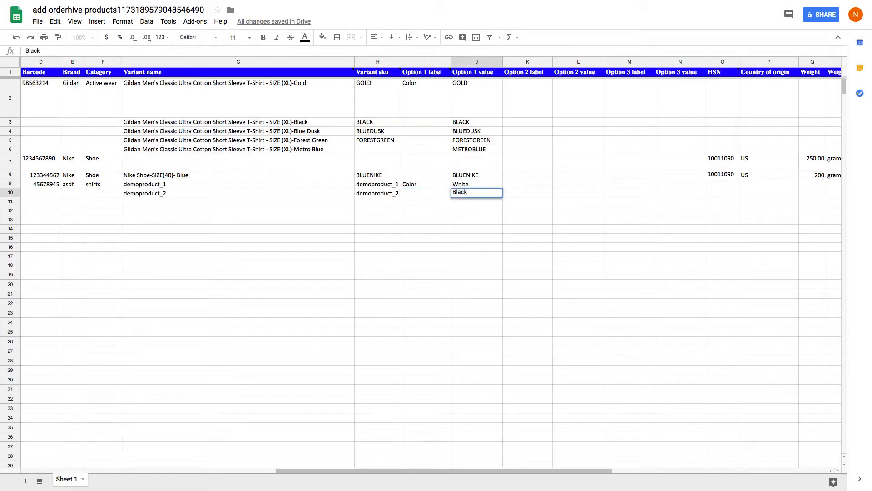
Enter HSN 10011090 for both variants in rows 9 and 10.
key("Tab")
key("Tab")
key("Tab")
key("Tab")
key("Tab")
key("Up")
type("100")
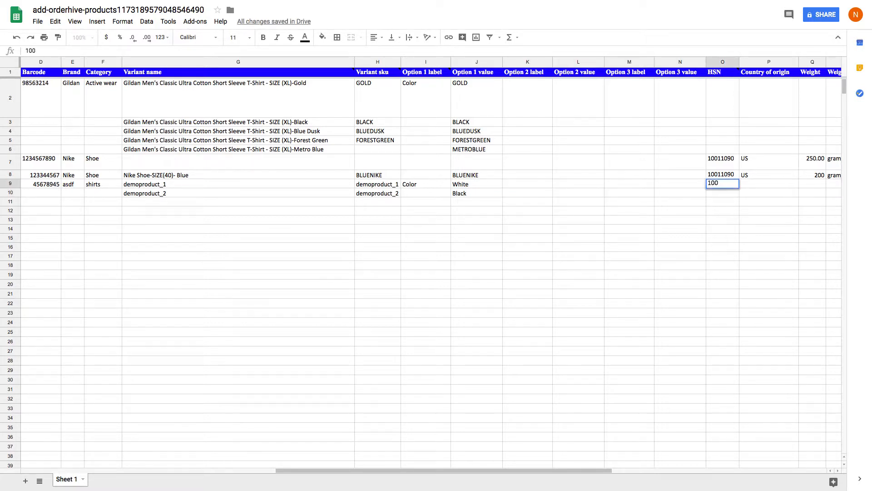
type("11090")
key("Return")
type("10011")
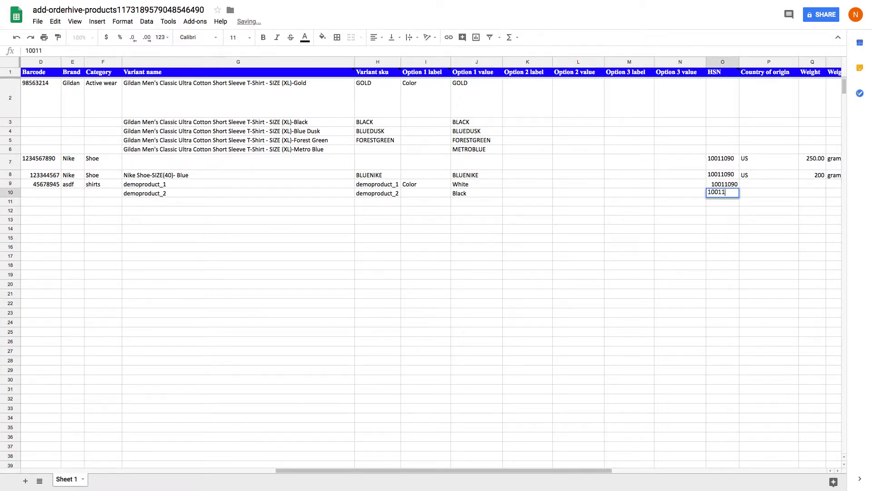
type("090")
Set row 10's country of origin to US, weight to 500 and weight unit to gram.
key("Tab")
type("US")
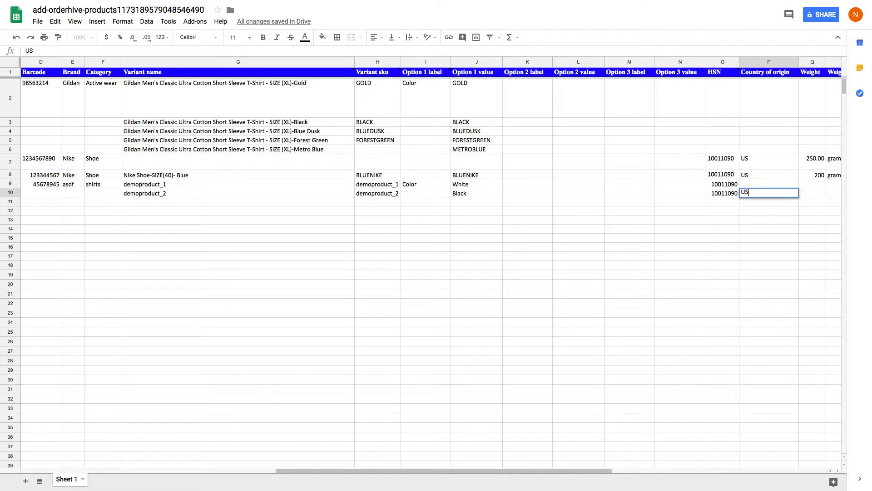
key("Tab")
type("500")
key("Tab")
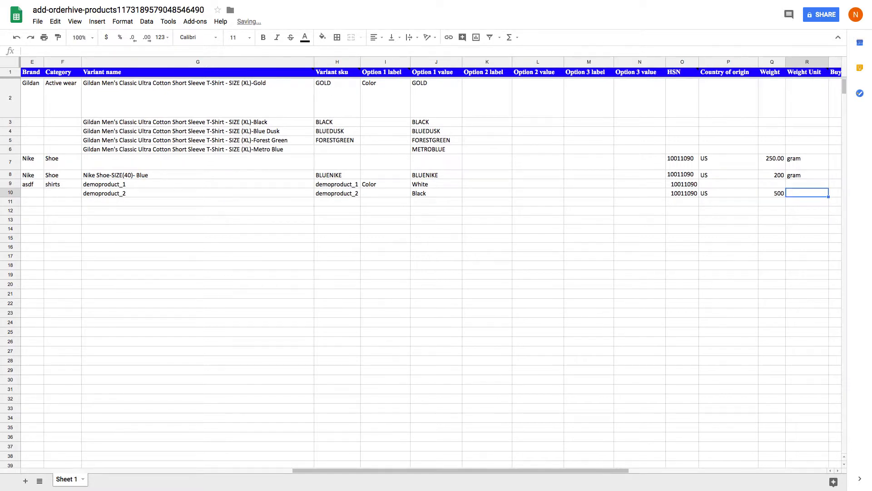
type("gram")
key("Tab")
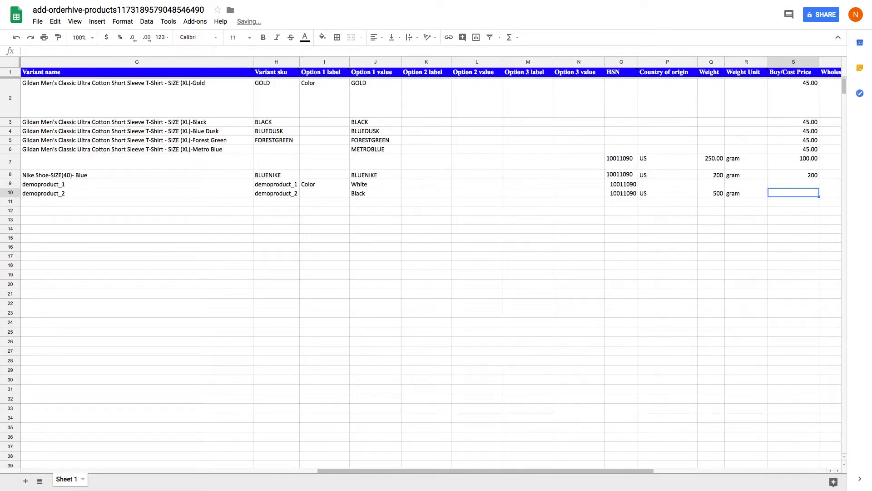
Enter row 10's prices: buy/cost 50, wholesale 60 and retail/sell 70.
type("50")
key("Tab")
type("60")
key("Tab")
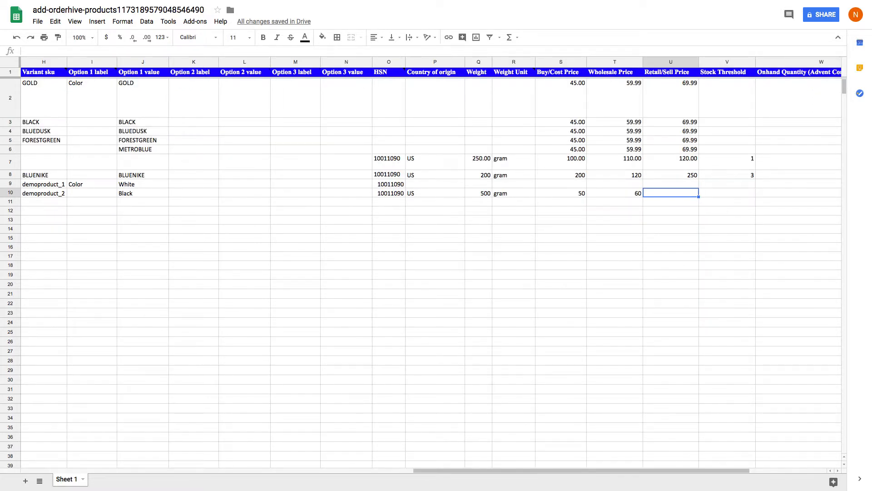
type("70")
key("Return")
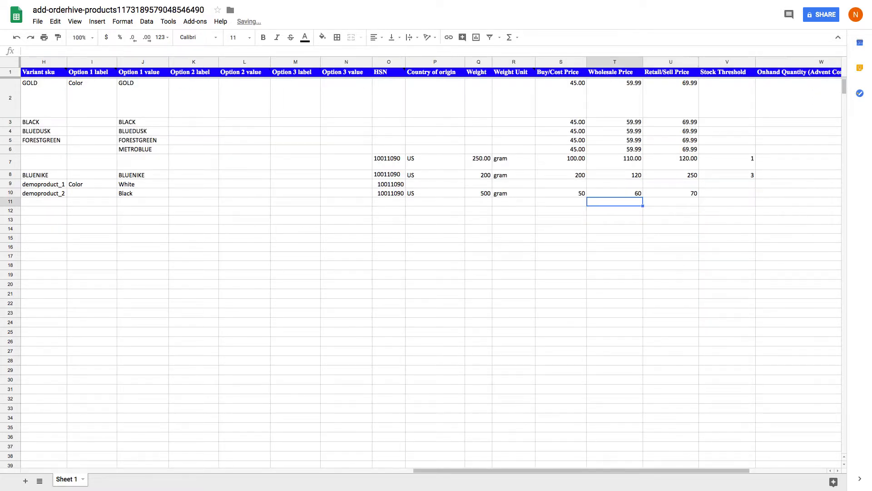
Enter prices in row 11: buy/cost 50, wholesale 60 and retail/sell 70.
type("50")
key("Tab")
type("60")
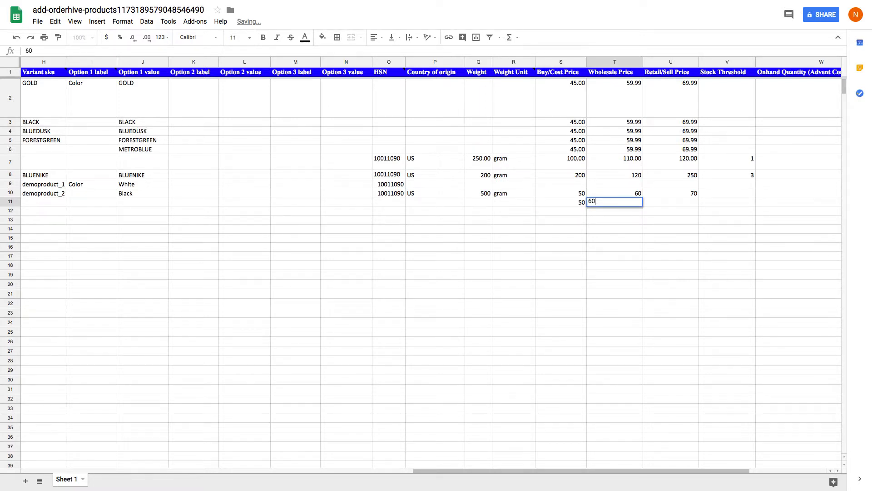
key("Tab")
type("78")
key("BackSpace")
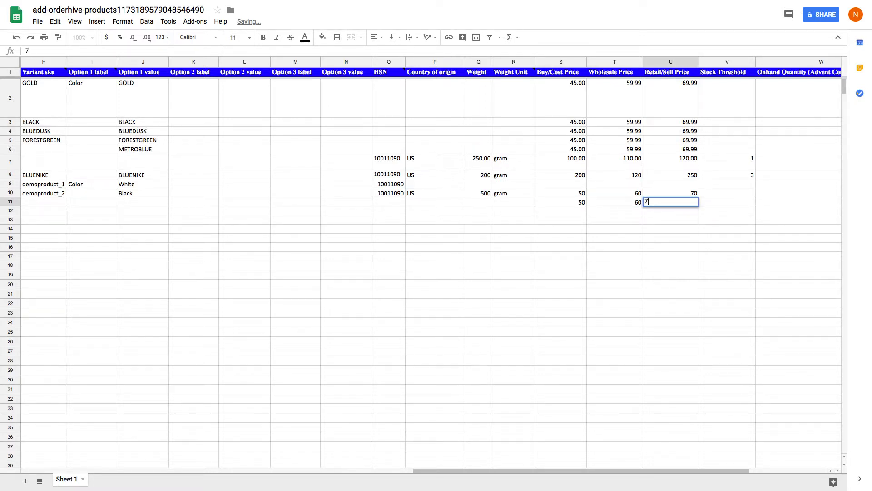
type("0")
key("Tab")
Set row 10's stock threshold to 4 and its onhand quantities to 56 for Advent Corporation and 45 for ASDF.
key("Up")
key("Tab")
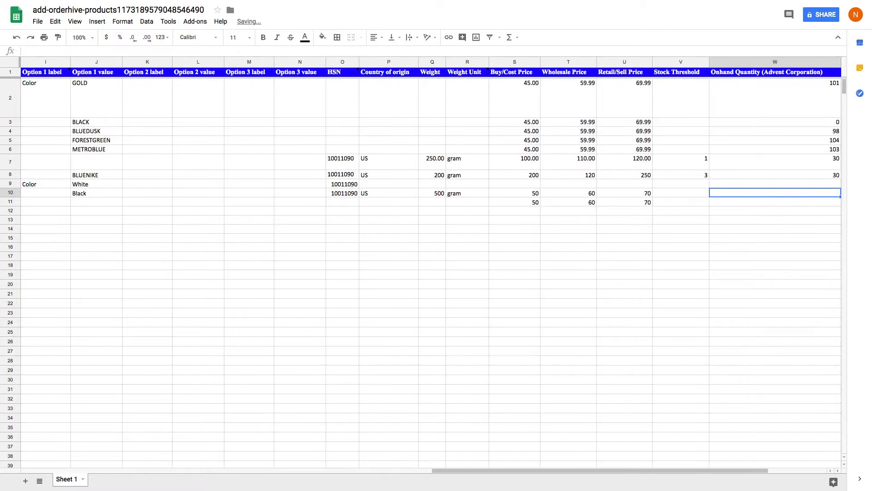
key("Right")
key("Right")
key("Left")
key("Left")
key("Left")
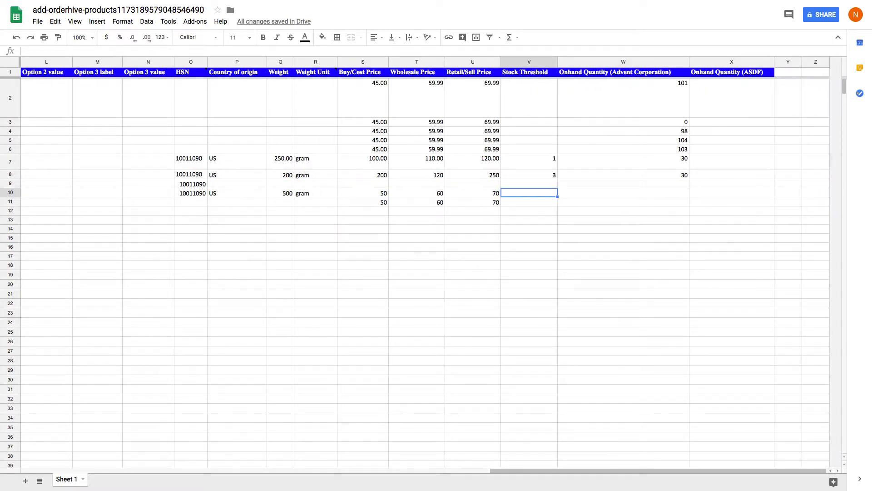
type("4")
key("Tab")
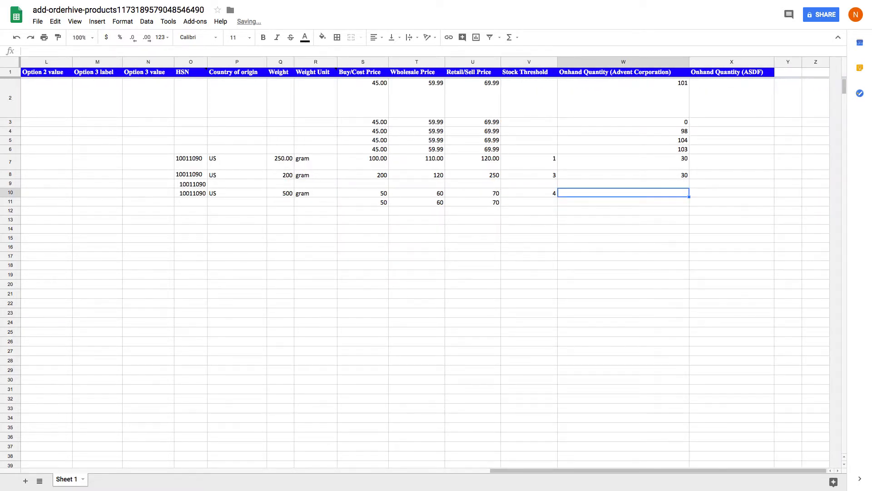
type("56")
key("Tab")
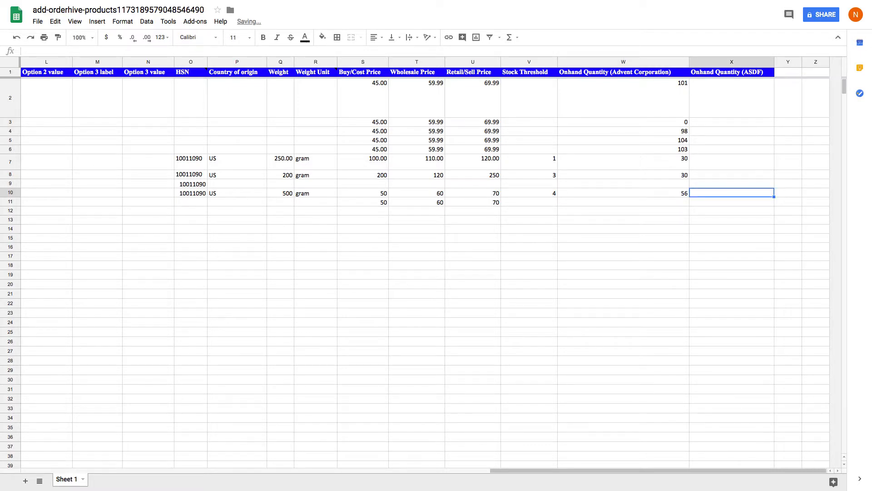
type("45")
key("Down")
Fill row 11 with stock threshold 4 and onhand quantities of 56 for Advent Corporation and 45 for ASDF.
key("Left")
key("Left")
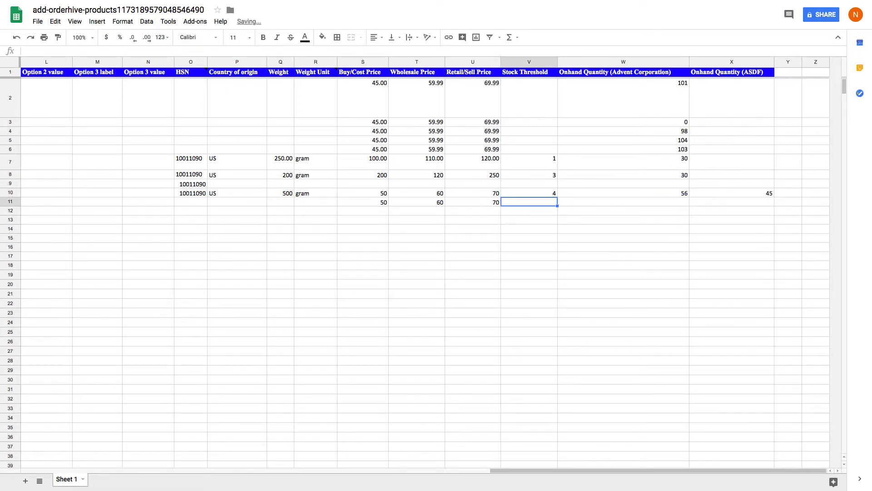
type("4")
key("Tab")
type("56")
key("Tab")
type("45")
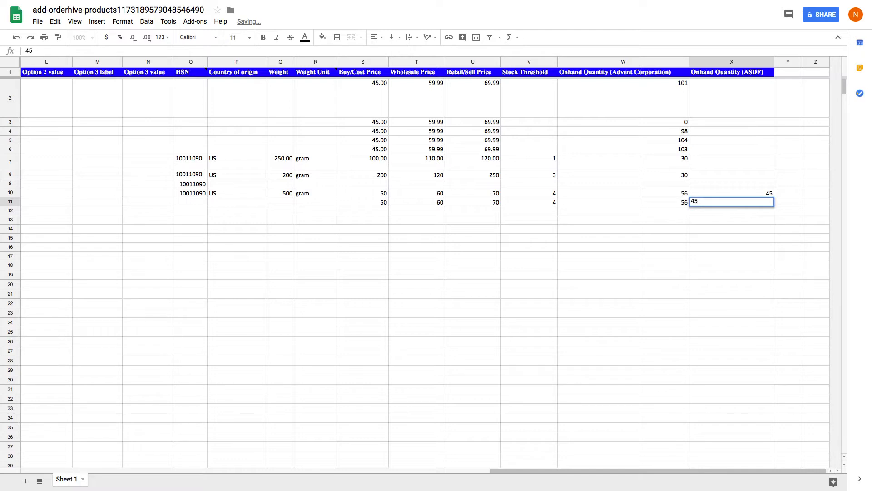
key("Return")
key("Home")
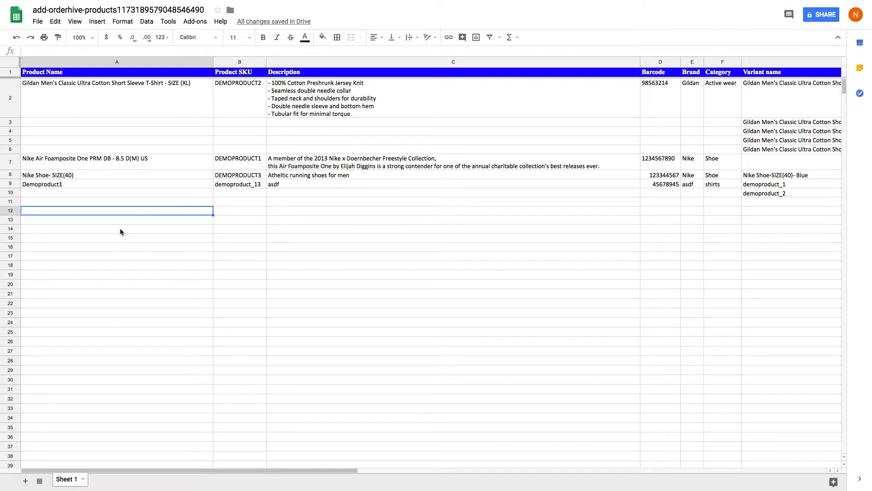
Download the completed spreadsheet as a Microsoft Excel (.xlsx) file.
left_click(38, 21)
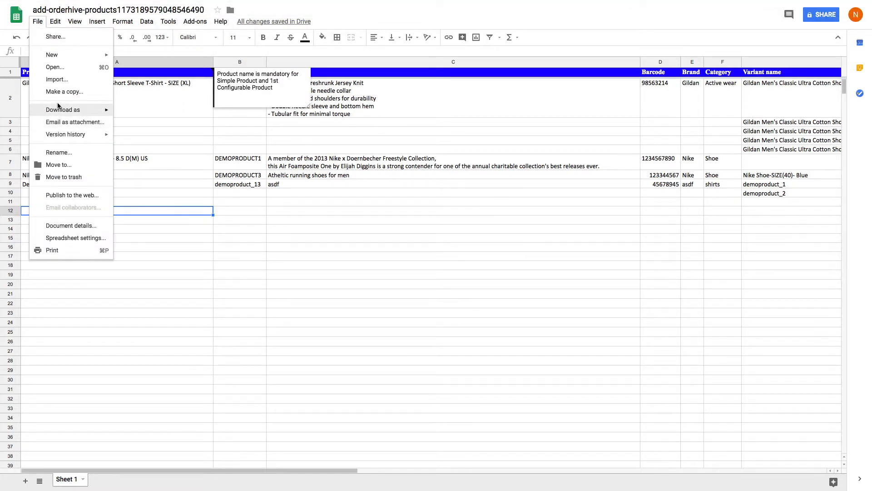
mouse_move(50, 108)
left_click(175, 109)
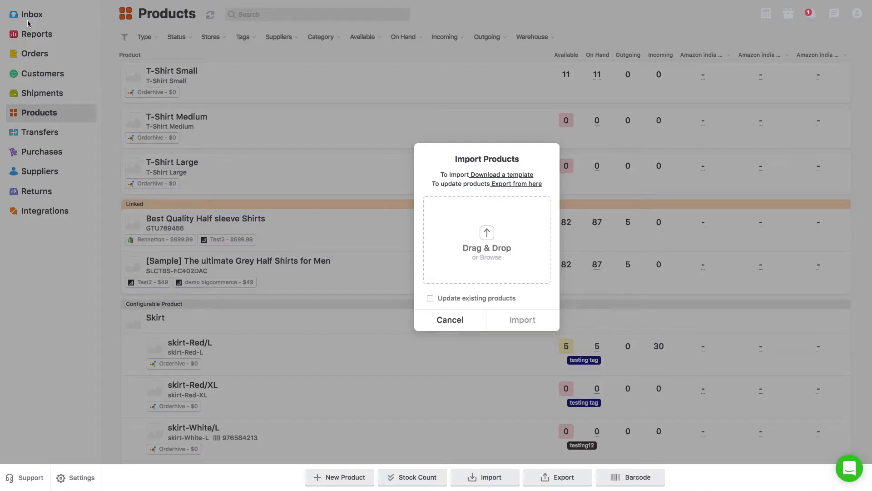
left_click(487, 257)
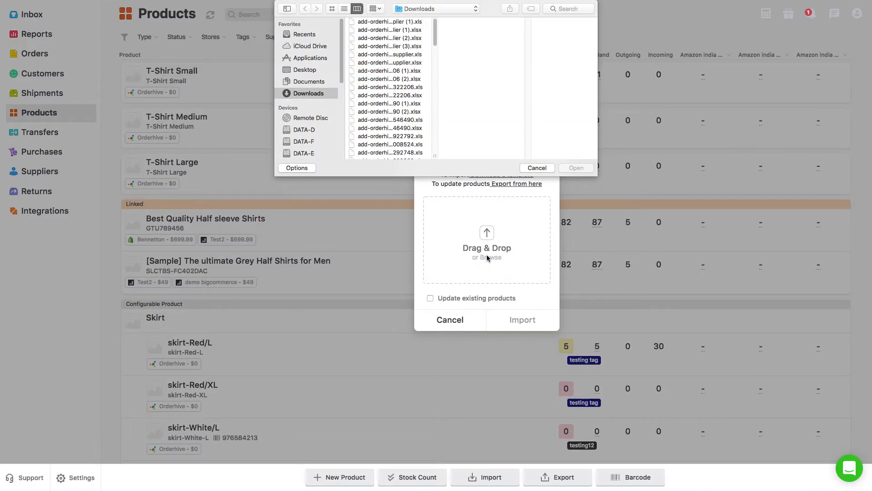
left_click(390, 113)
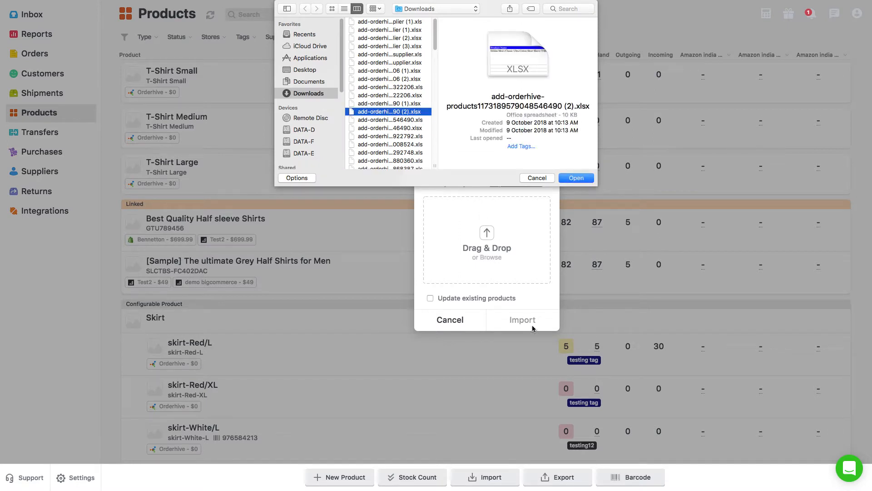
left_click(577, 178)
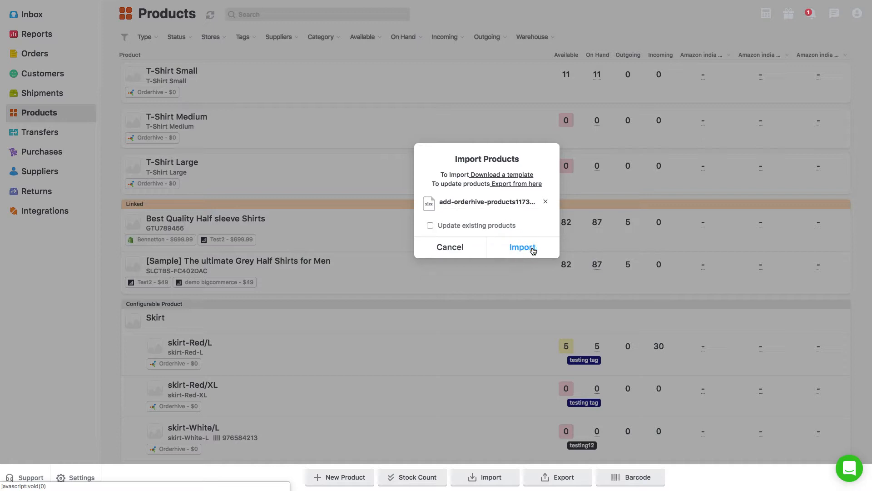
left_click(523, 248)
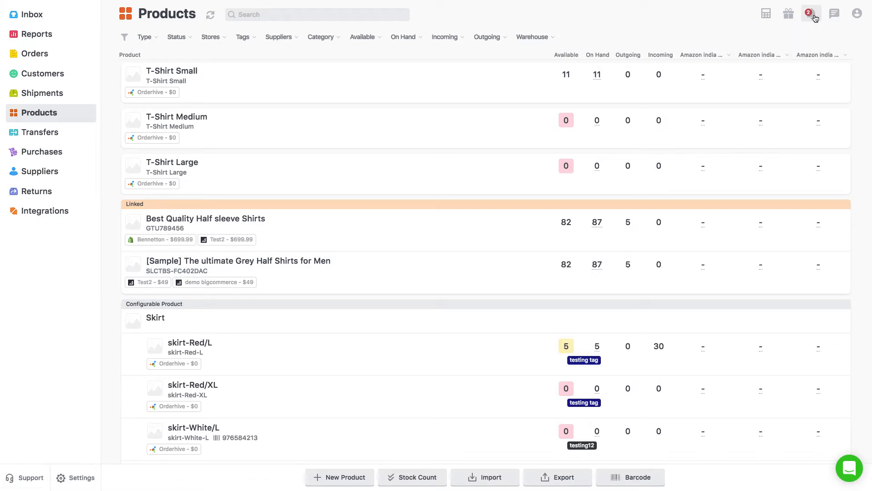
Open the log file of the latest product import from the notifications and examine its error entries.
left_click(816, 18)
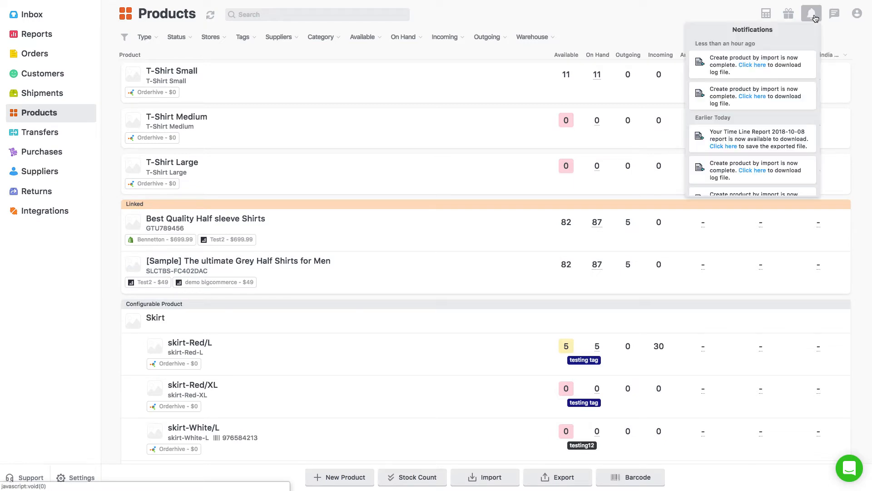
left_click(759, 65)
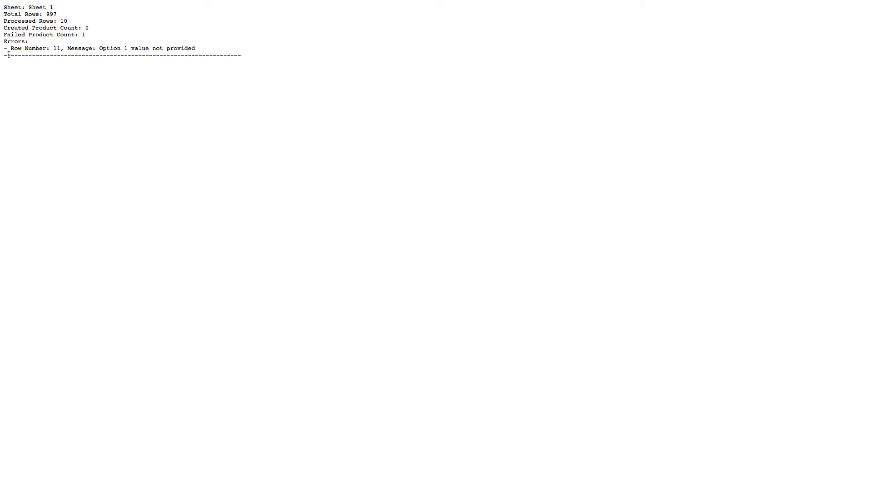
left_click_drag(10, 48, 18, 50)
left_click_drag(99, 48, 199, 49)
left_click(199, 49)
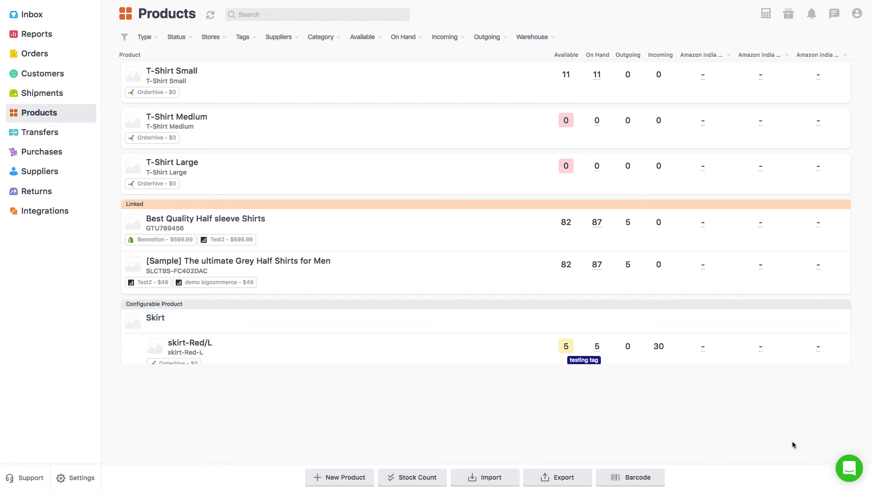
Open the support chat messenger, look through its contact options and close it.
left_click(848, 474)
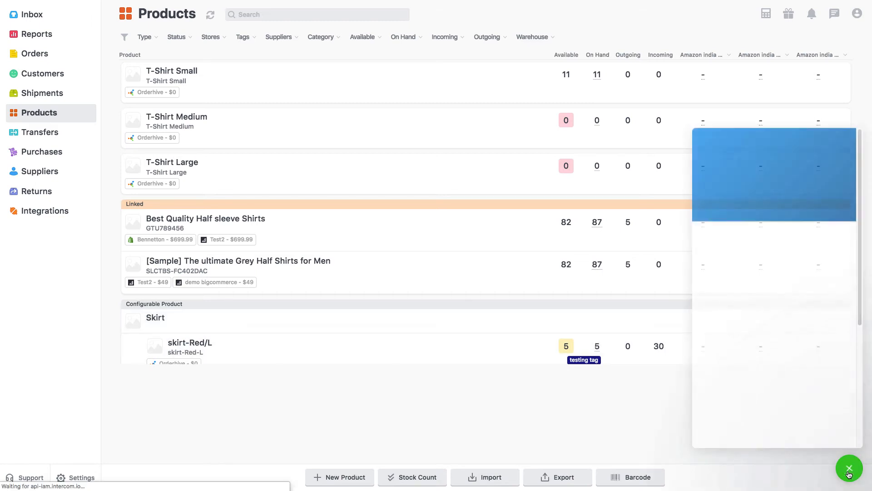
scroll(763, 328, "down", 3)
scroll(762, 328, "down", 3)
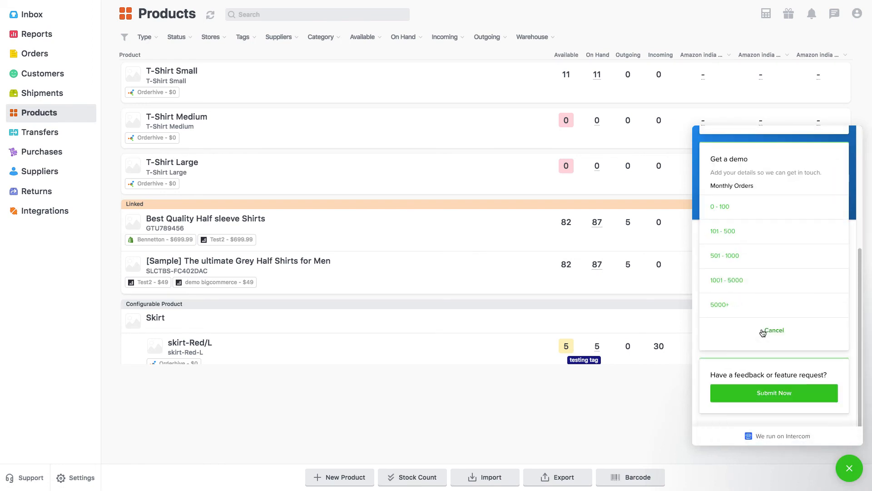
scroll(763, 333, "up", 5)
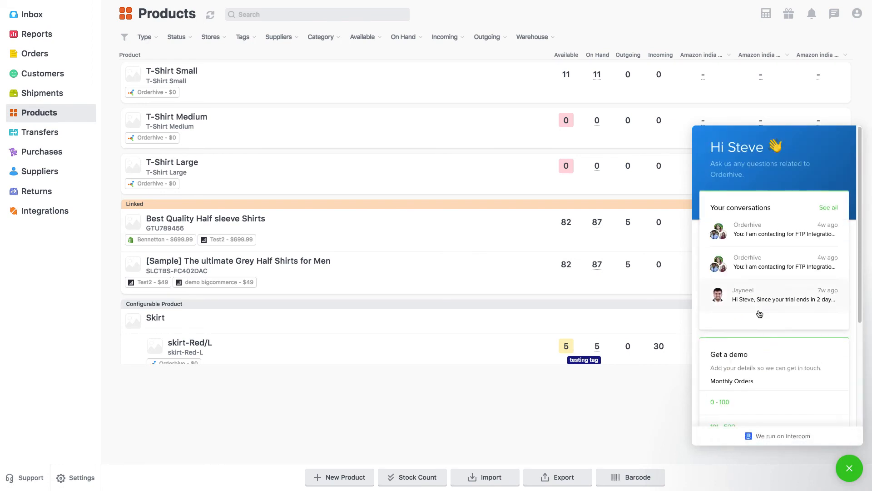
left_click(854, 476)
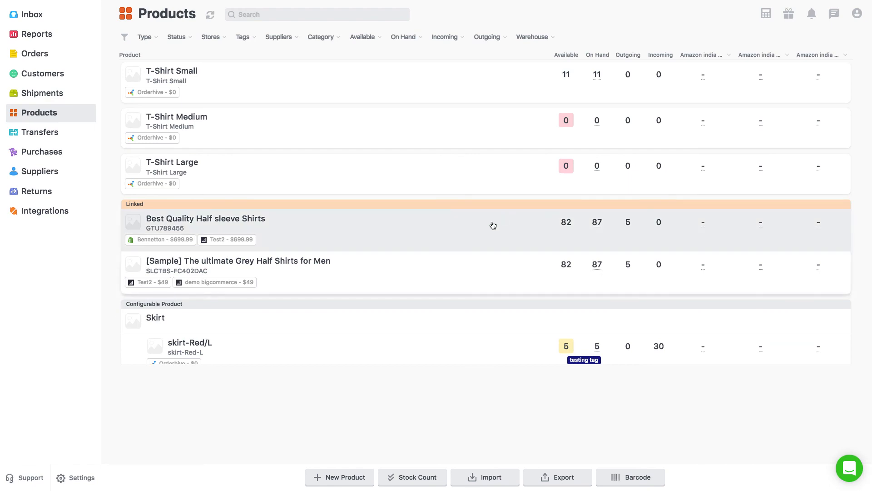